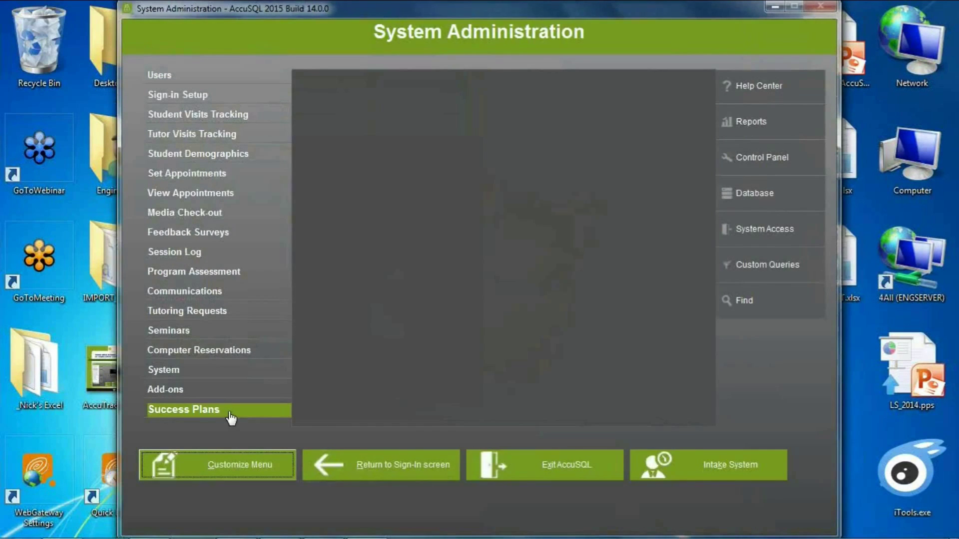
Open the Success Plans action items to review the Advising entries, and close the list
left_click(230, 413)
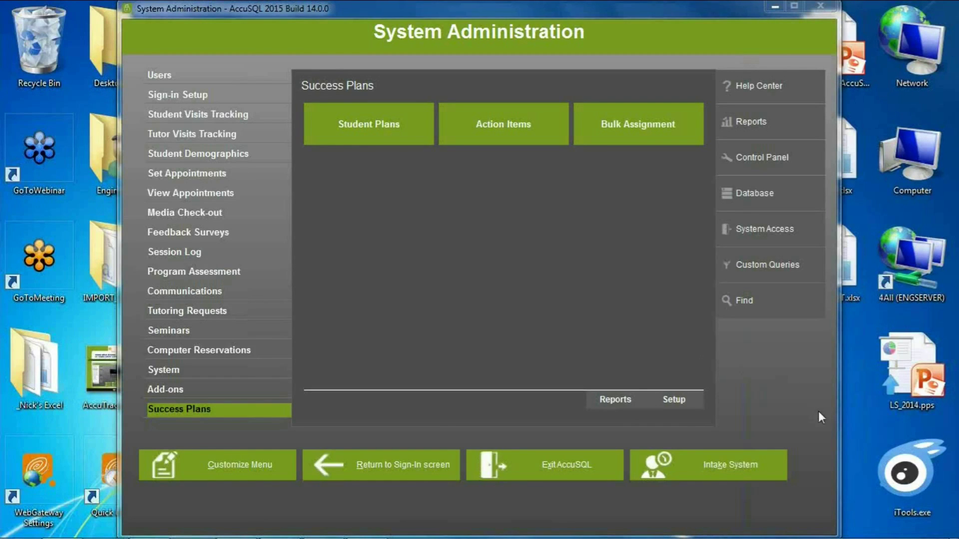
left_click(475, 128)
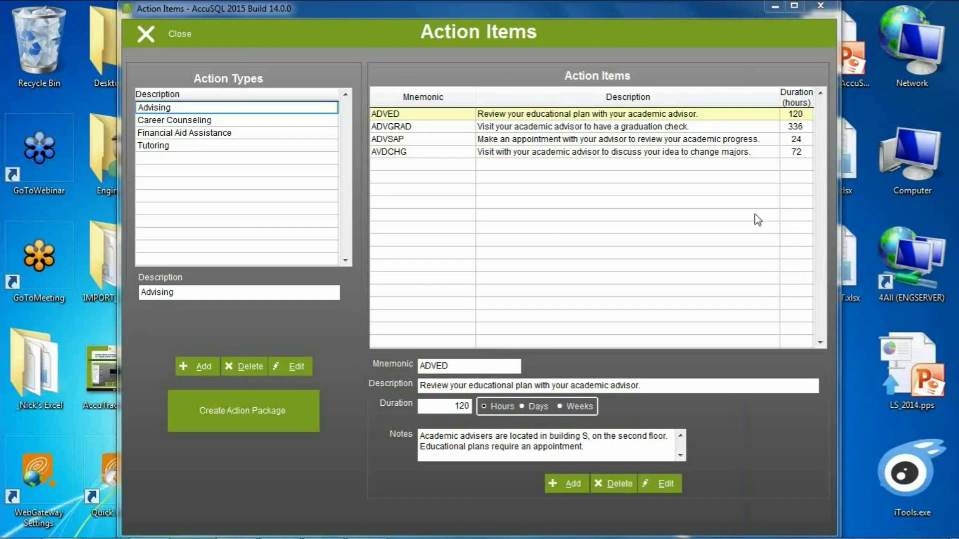
left_click(147, 34)
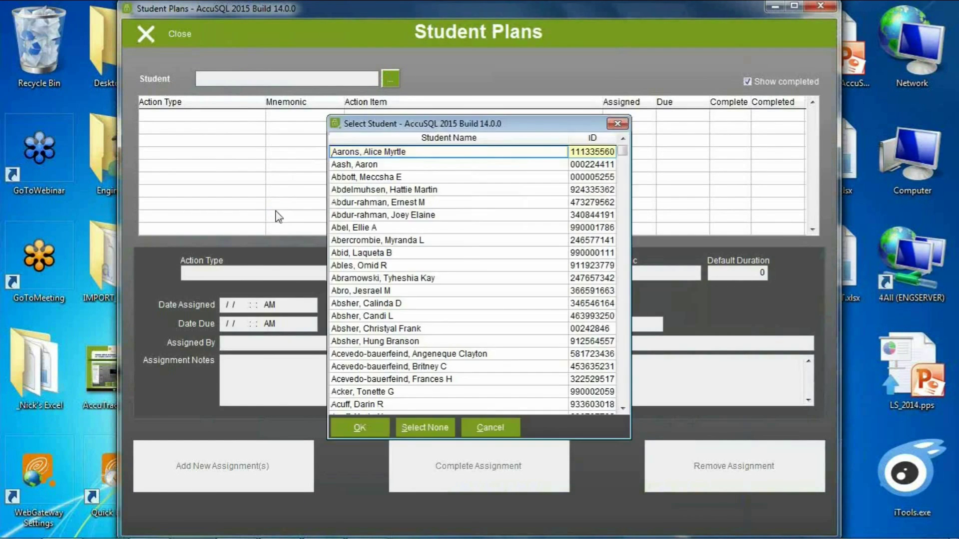
Look up a student by last name in Student Plans, review the assigned action items, and close the plan
type("bas")
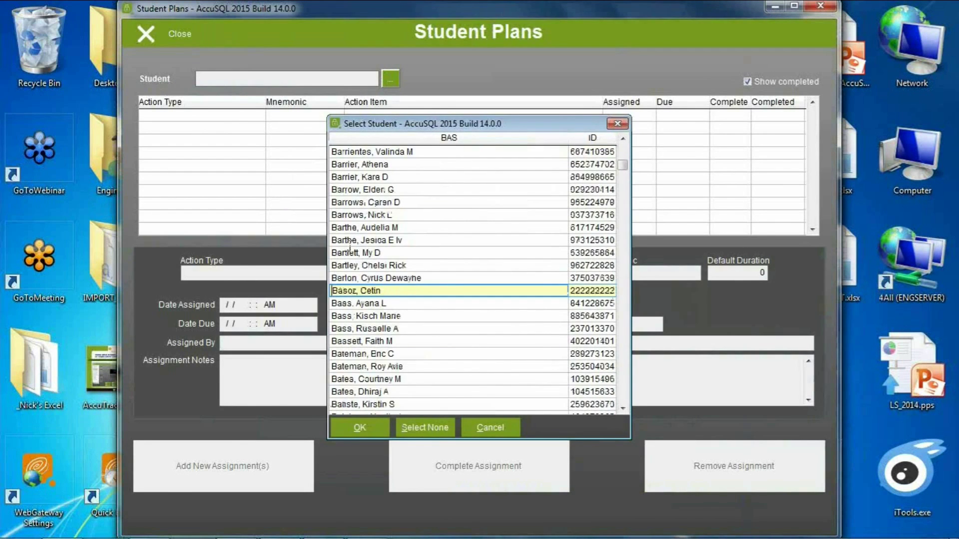
left_click(361, 431)
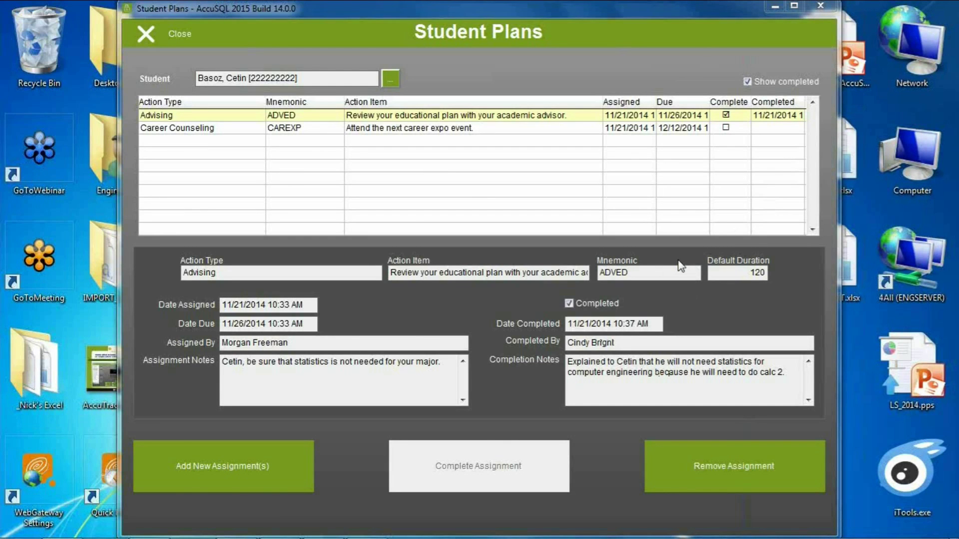
left_click(160, 34)
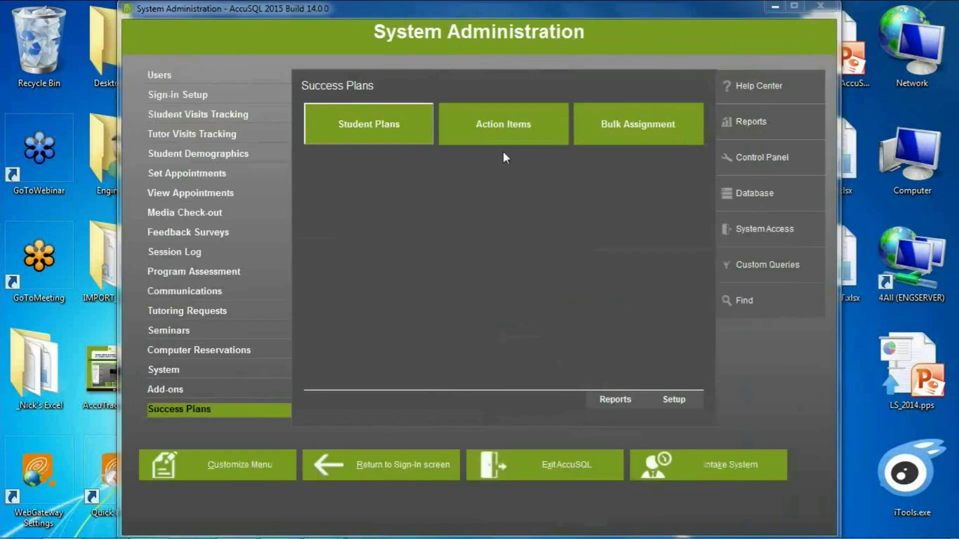
In Success Plans bulk assignment, select students by student group using the Rejected SAR group
left_click(621, 136)
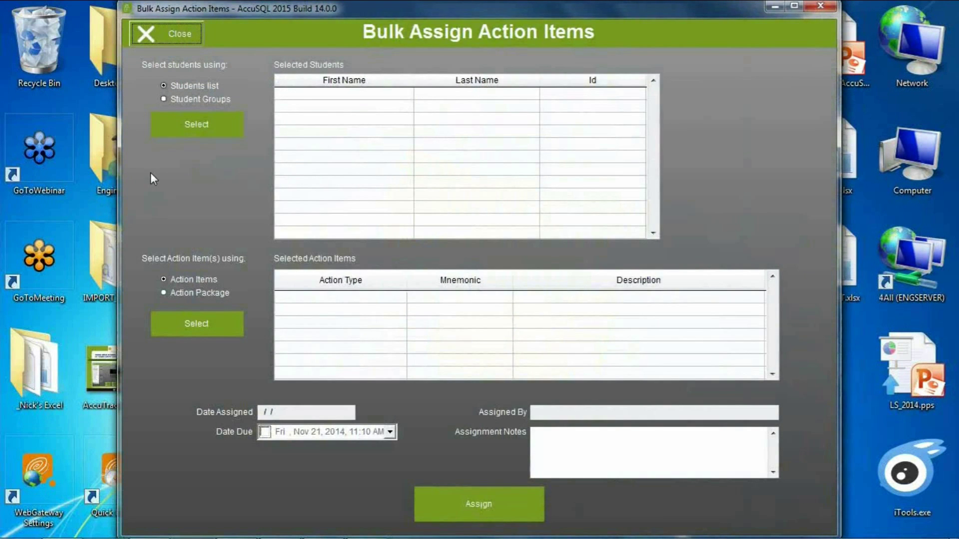
left_click(181, 99)
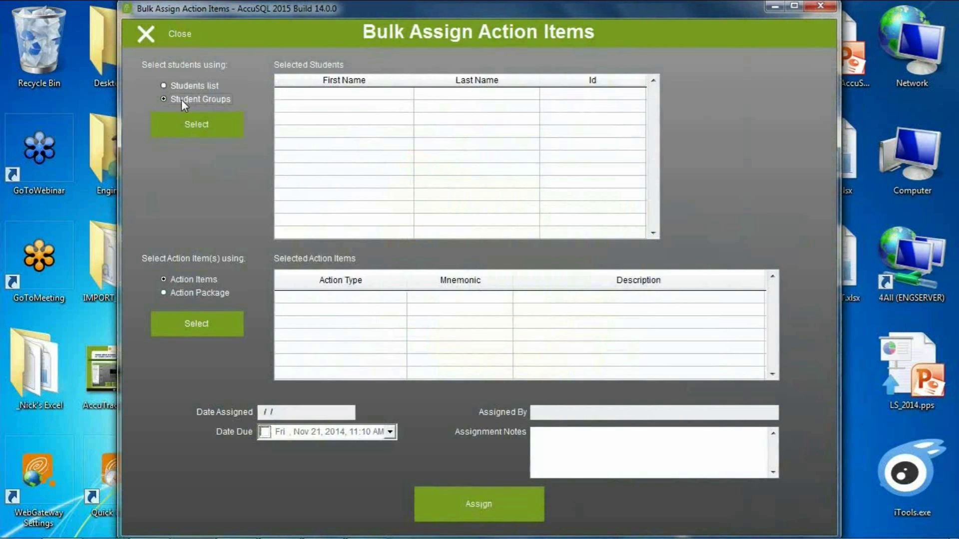
left_click(198, 129)
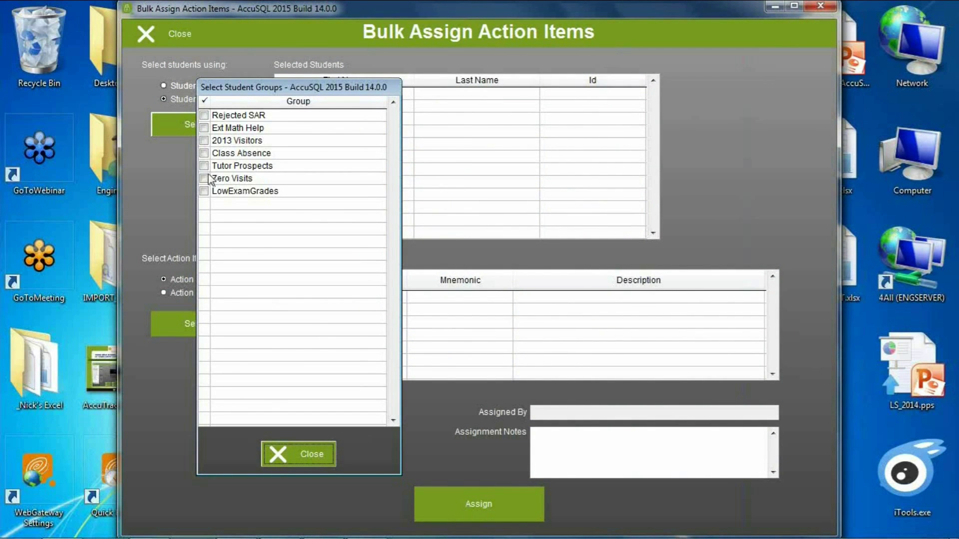
left_click(204, 115)
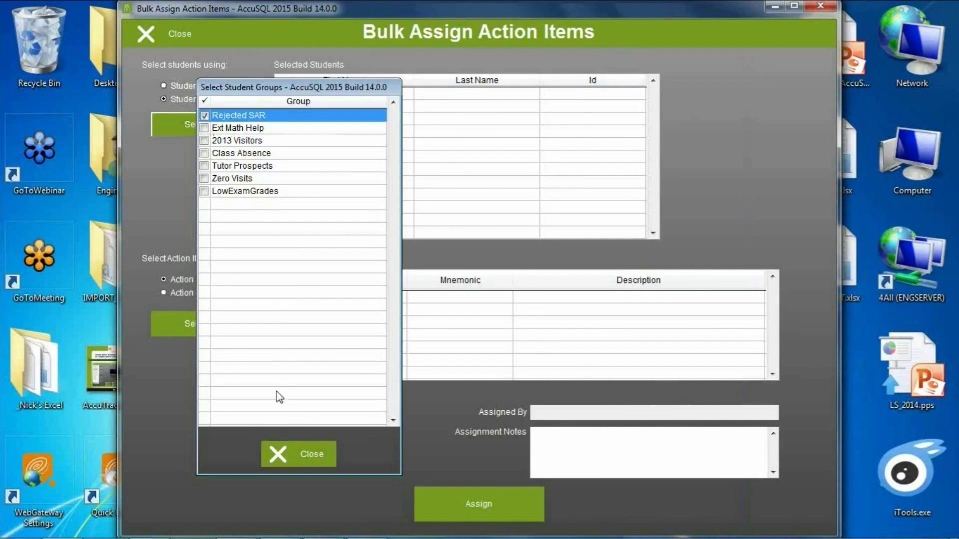
left_click(289, 455)
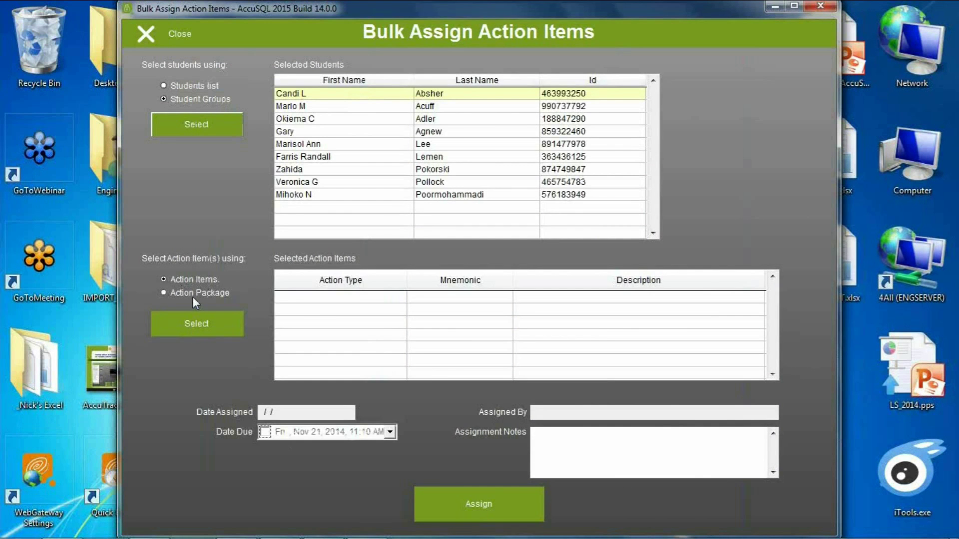
Add the Financial Aid Assistance action items FALOAN and FASAR to the bulk assignment
left_click(196, 322)
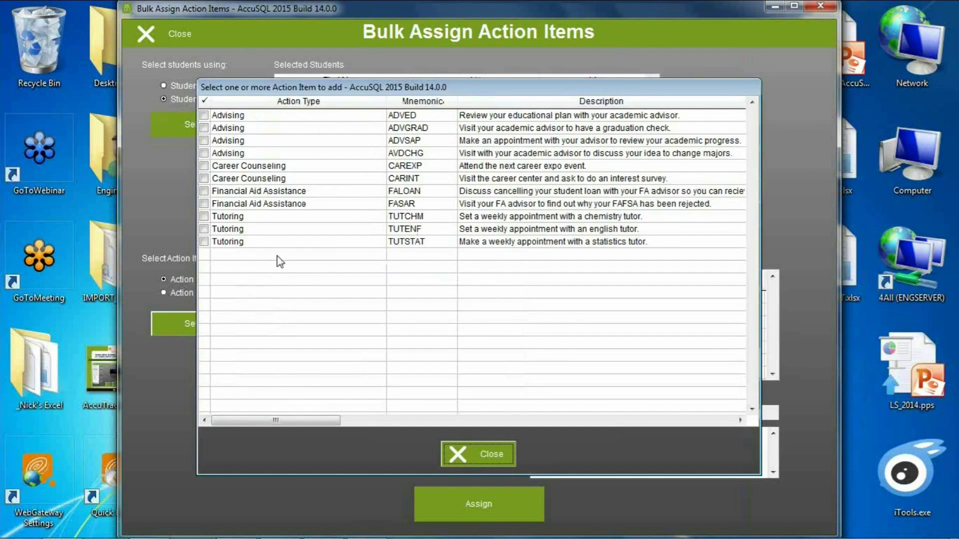
left_click(204, 192)
left_click(204, 205)
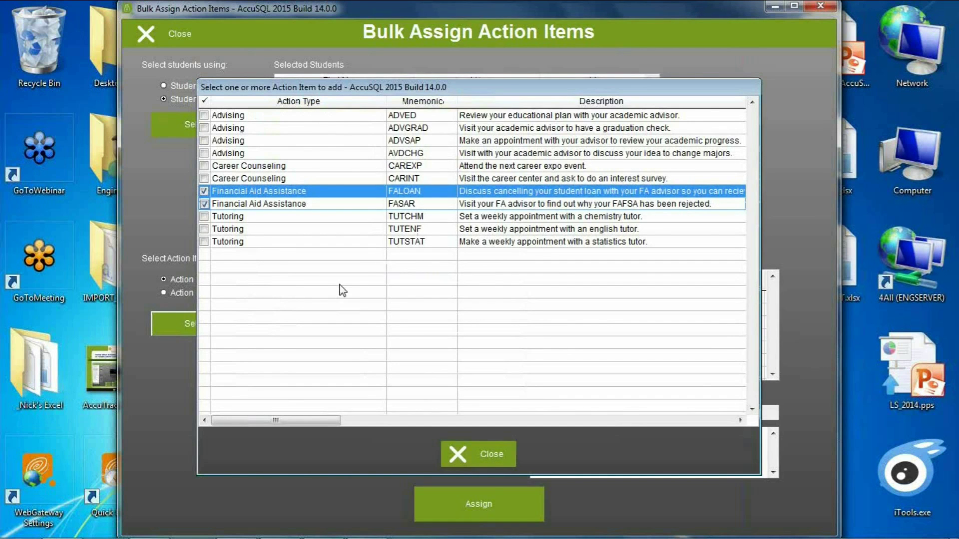
left_click(447, 447)
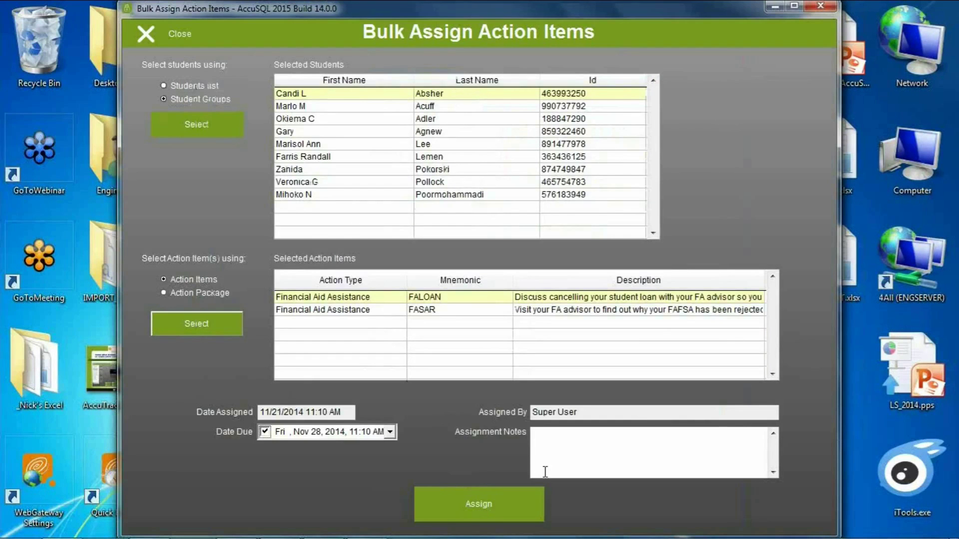
Assign the action items to the selected students, including every item already assigned but not completed, and close bulk assignment
left_click(469, 505)
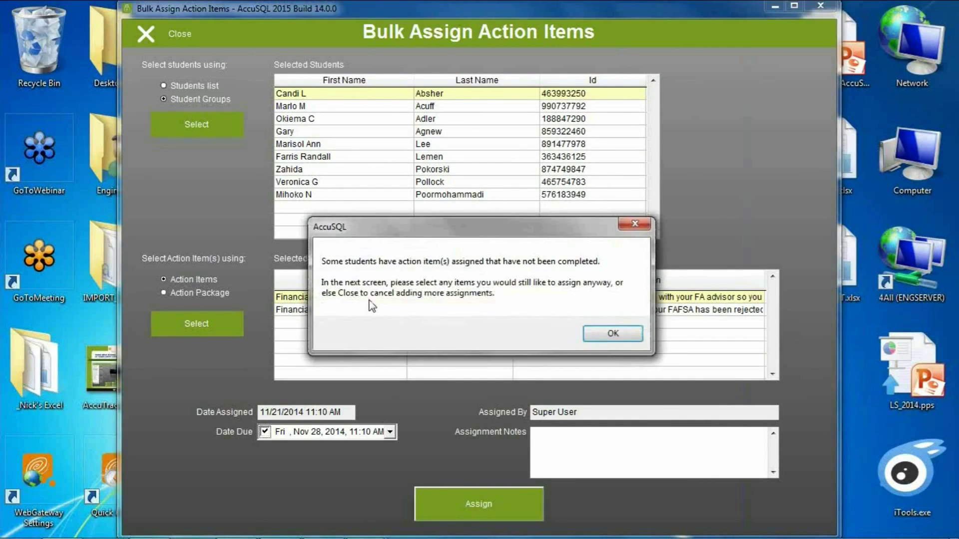
left_click(603, 333)
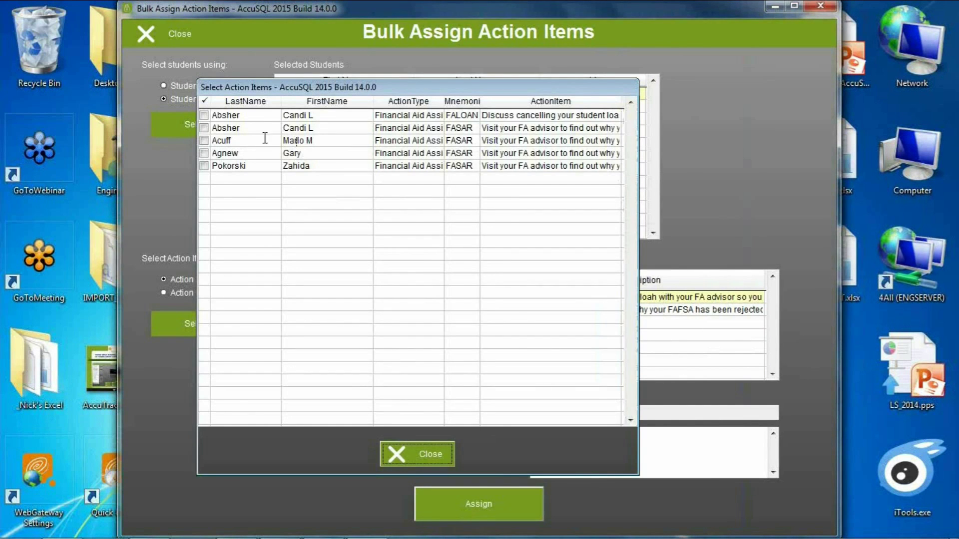
left_click(240, 128)
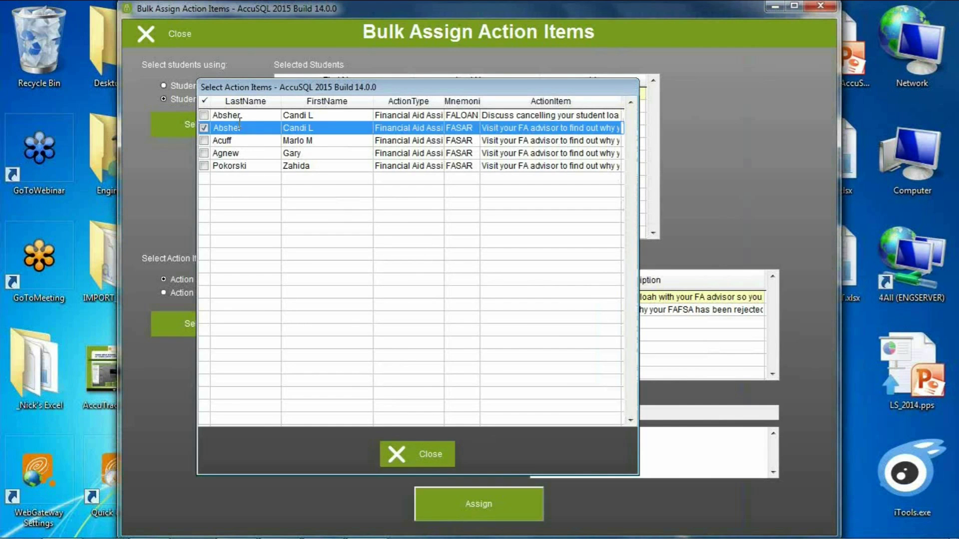
right_click(239, 128)
left_click(271, 198)
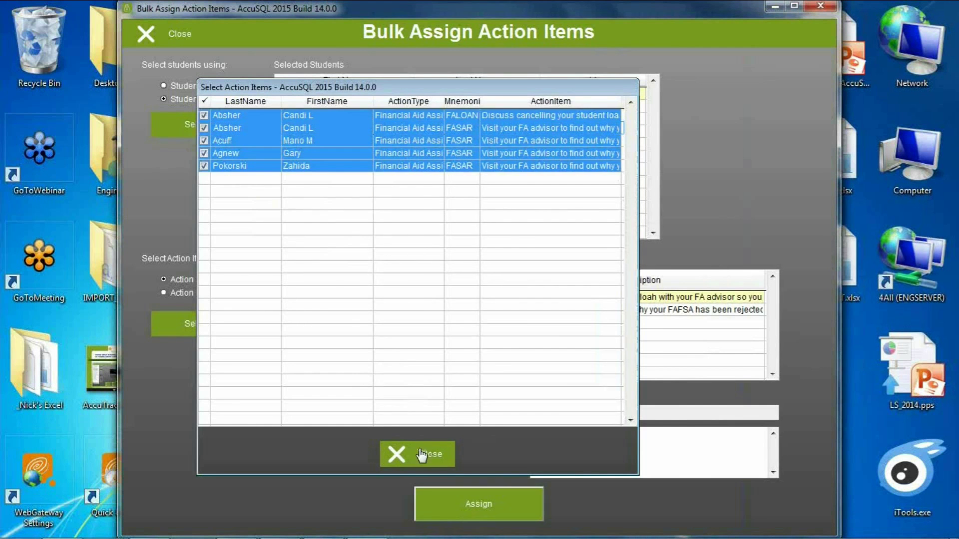
left_click(417, 454)
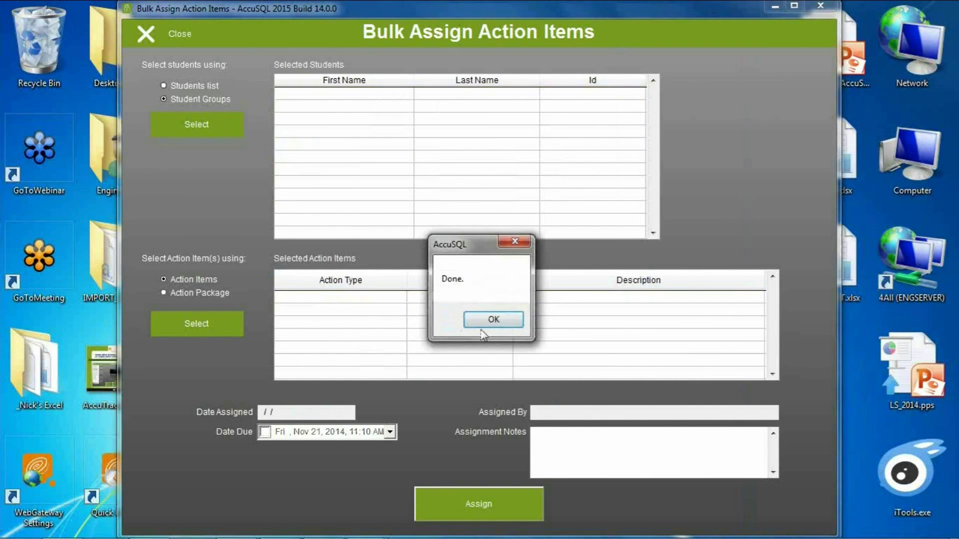
left_click(493, 320)
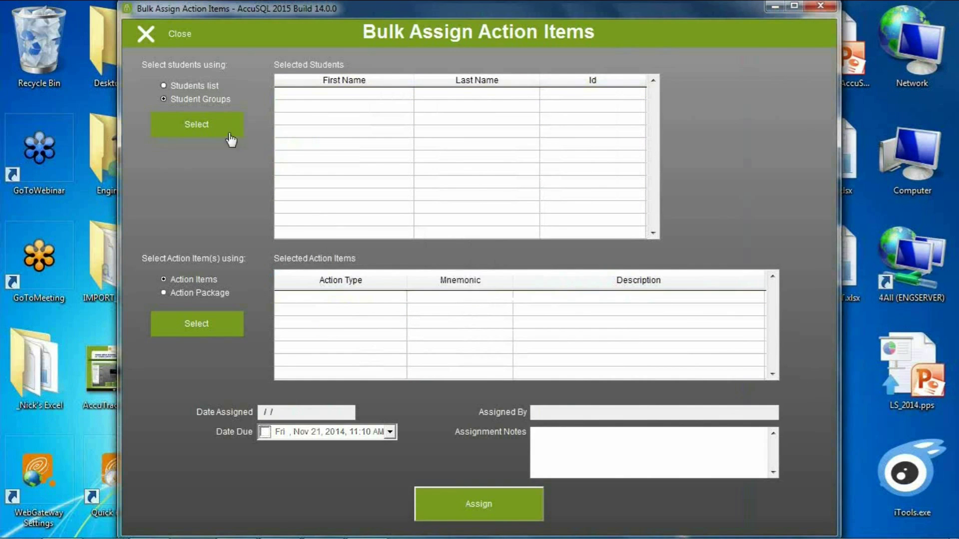
left_click(166, 36)
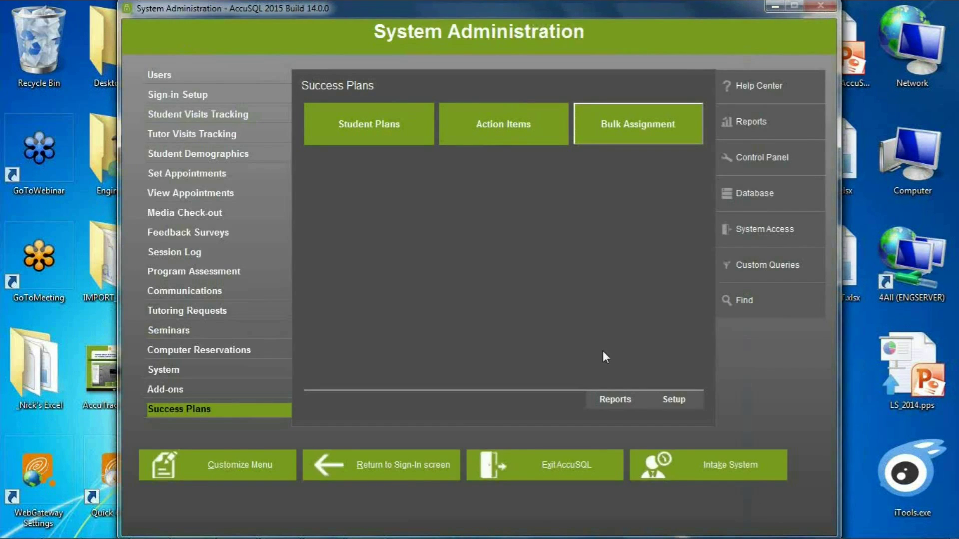
Show the Individual Educational Action Plan report for all students from the Success Plans reports, and maximize its preview
left_click(612, 401)
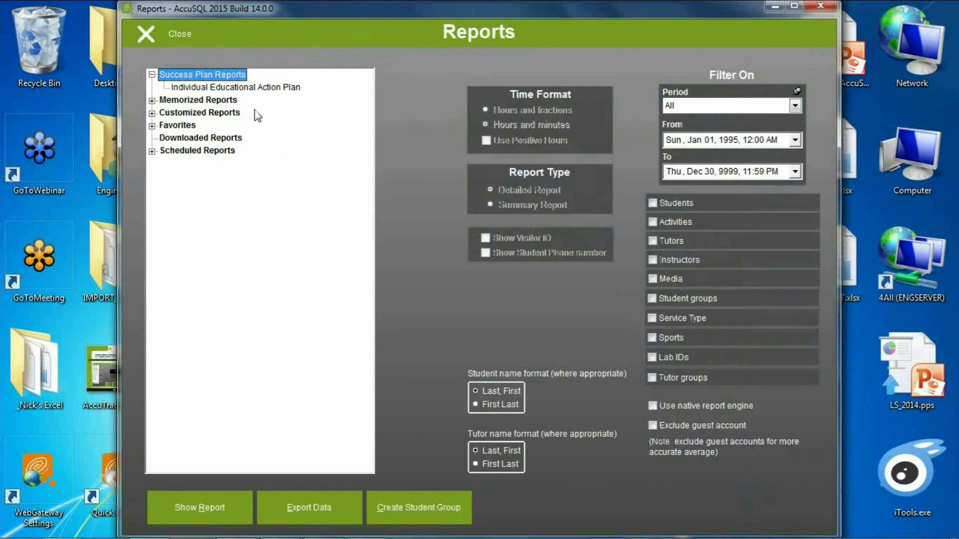
left_click(252, 89)
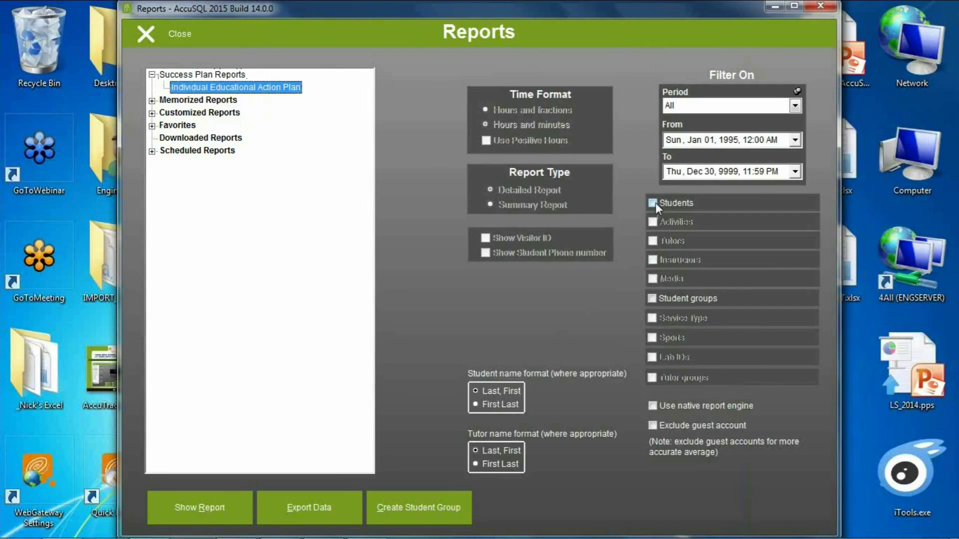
left_click(189, 520)
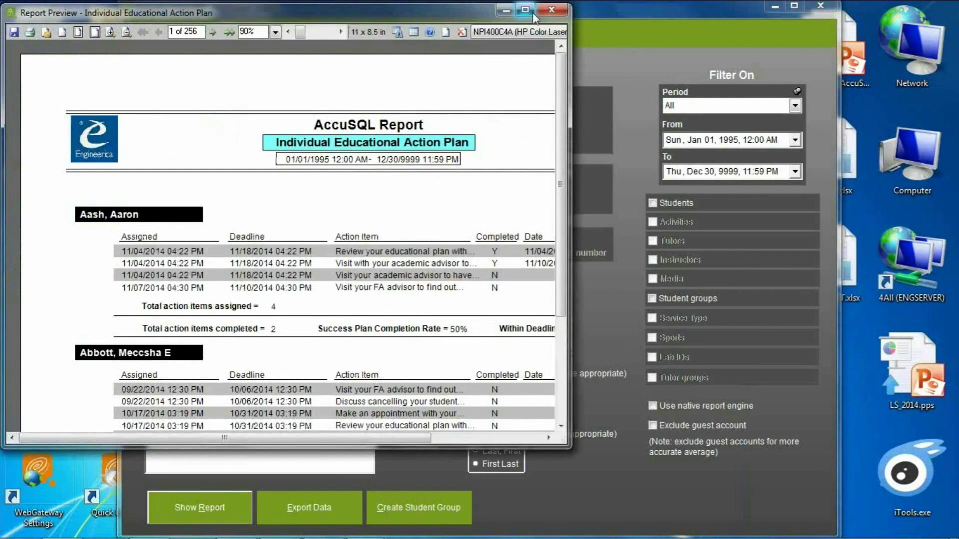
double_click(530, 14)
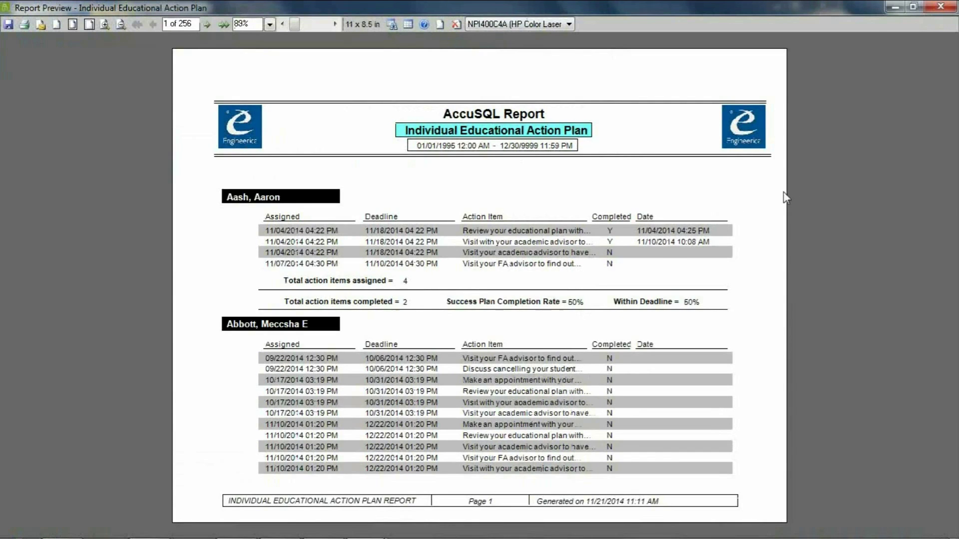
Page through the all-students action plan report to page 7, examining assigned and completed items, and close the preview
left_click(206, 25)
left_click(207, 25)
left_click(206, 25)
left_click(207, 25)
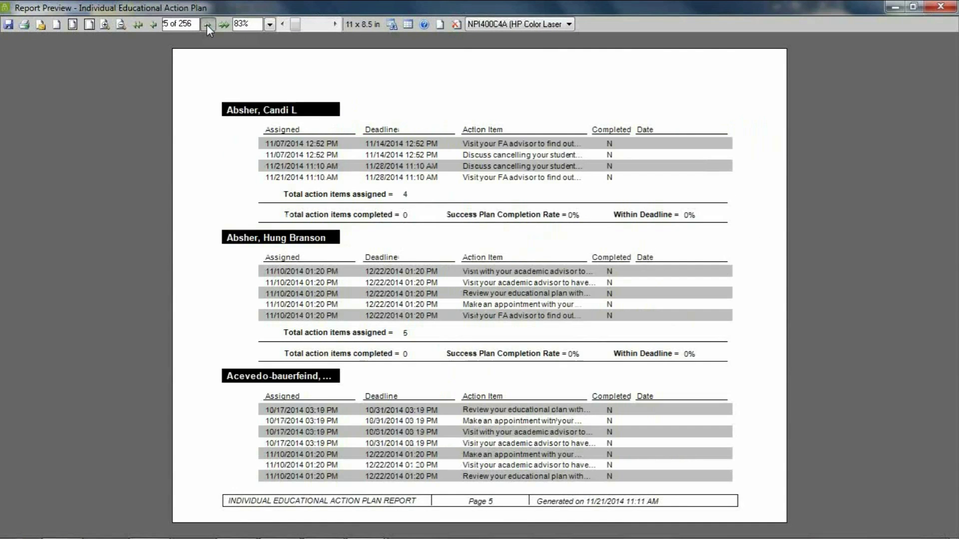
left_click(207, 25)
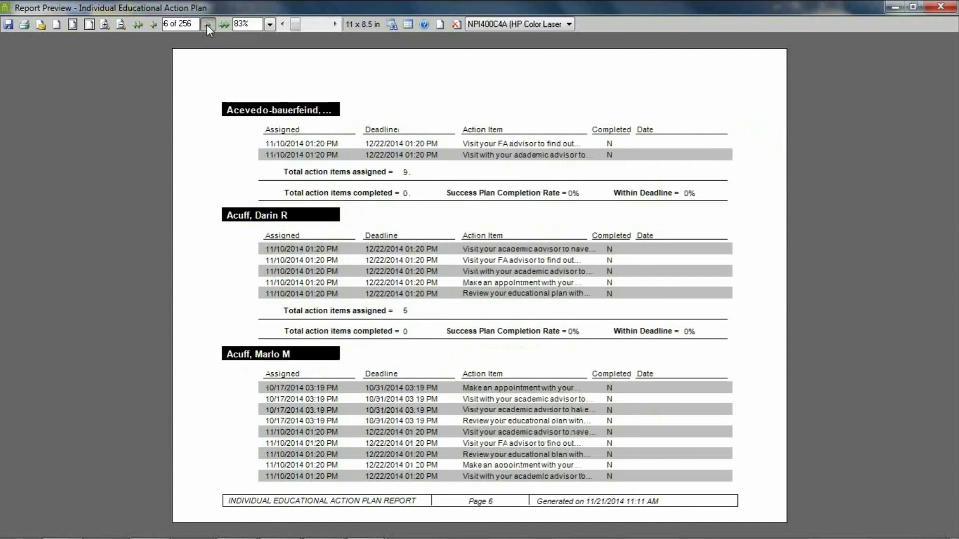
left_click(207, 26)
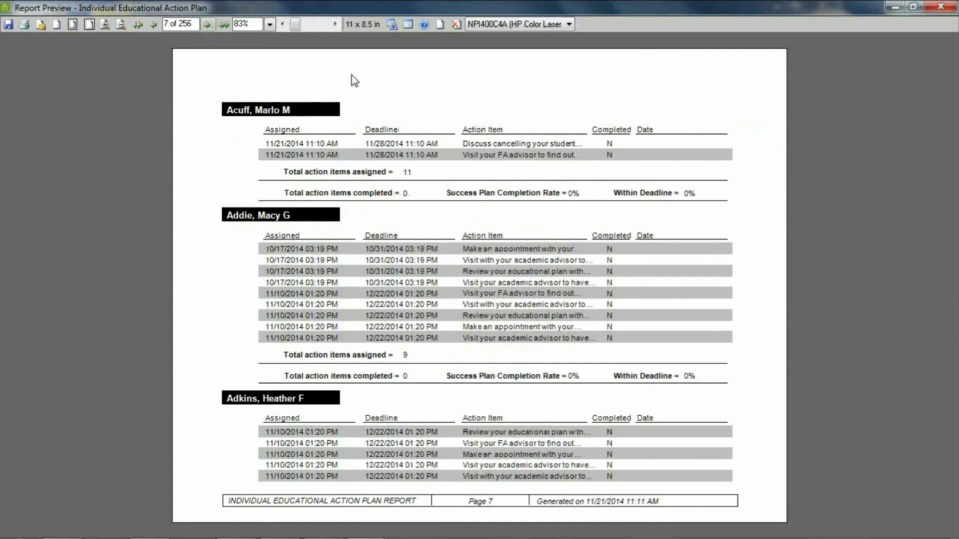
left_click(940, 6)
Show the Individual Educational Action Plan report filtered to the single student whose plan was reviewed, and widen its preview
left_click(660, 204)
left_click(792, 205)
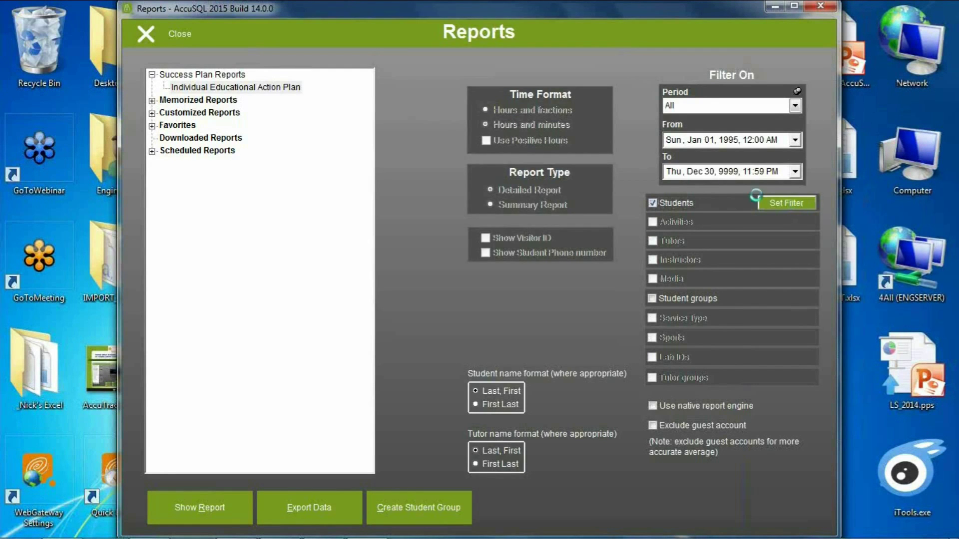
key("Tab")
key("Tab")
type("bas")
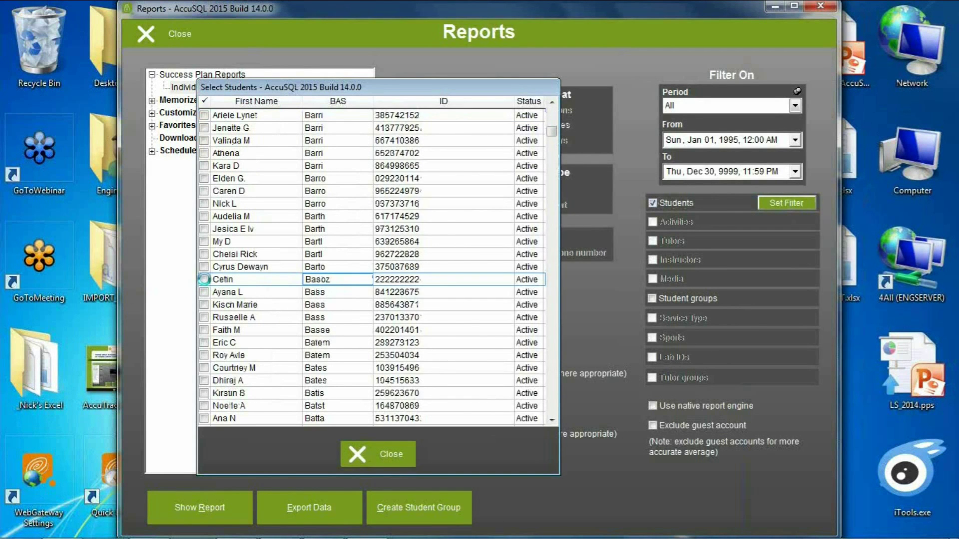
left_click(204, 279)
left_click(364, 453)
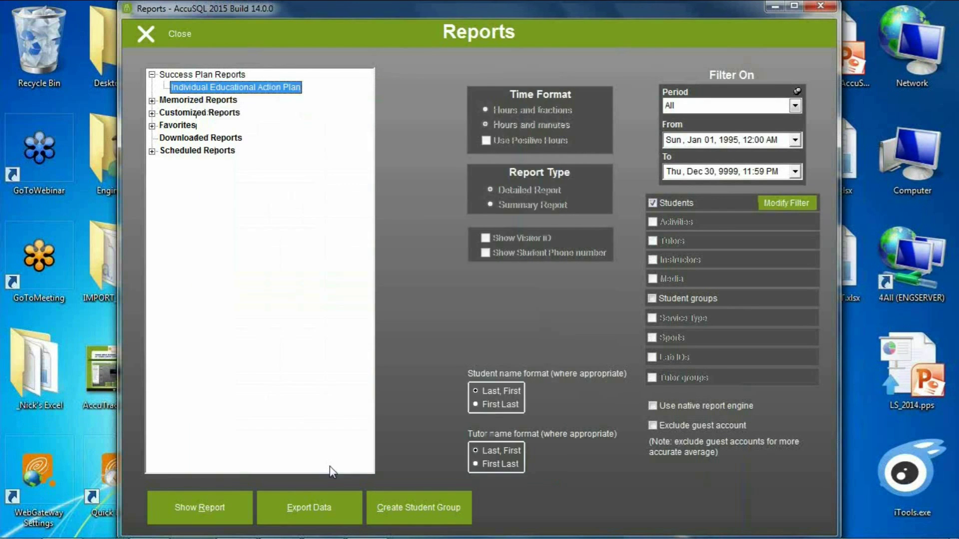
left_click(210, 518)
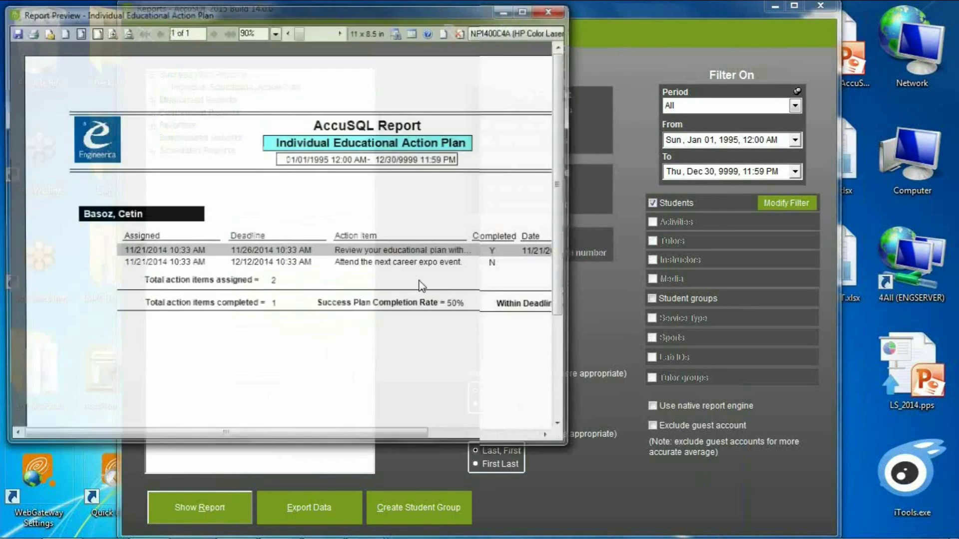
left_click_drag(572, 253, 746, 253)
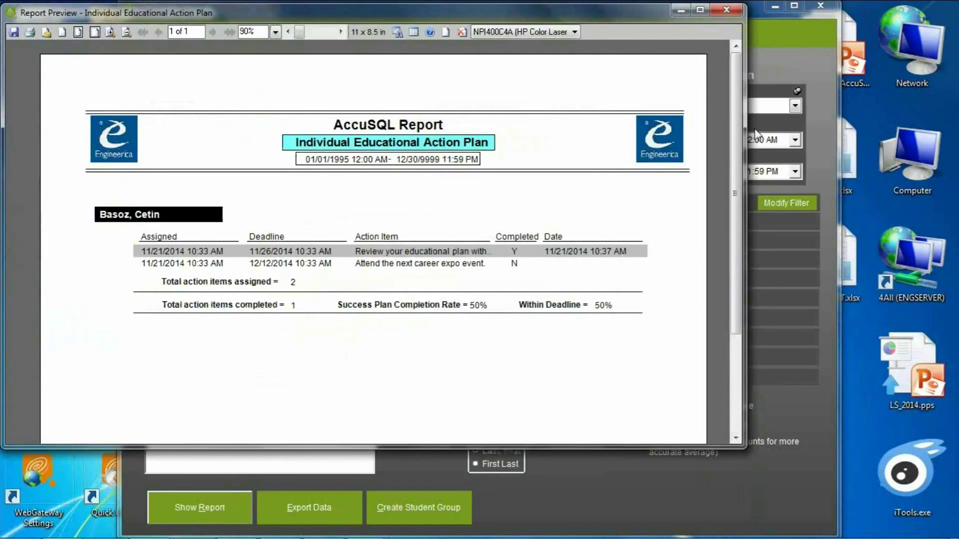